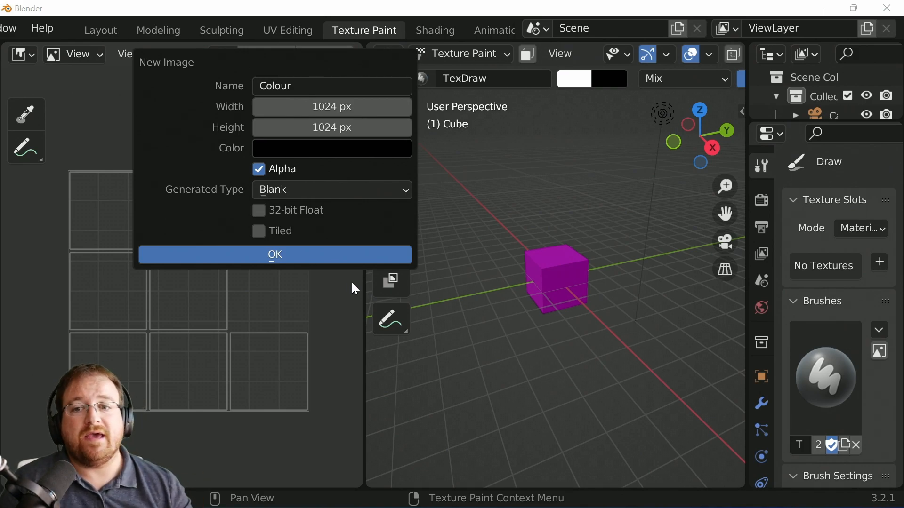
# Step: Try a height of 512 px for the new image and return it to 1024 px
pyautogui.click(341, 128)
pyautogui.write('512')
pyautogui.press('Return')
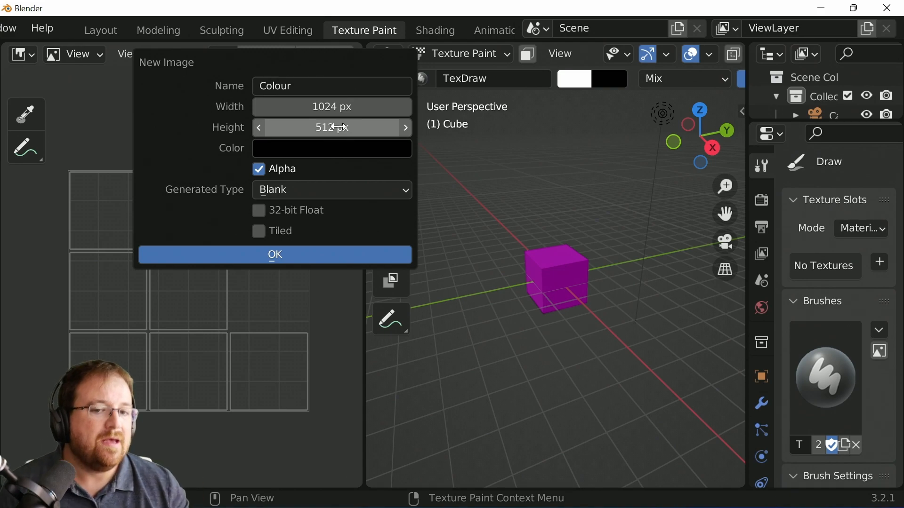
pyautogui.click(338, 127)
pyautogui.write('1024')
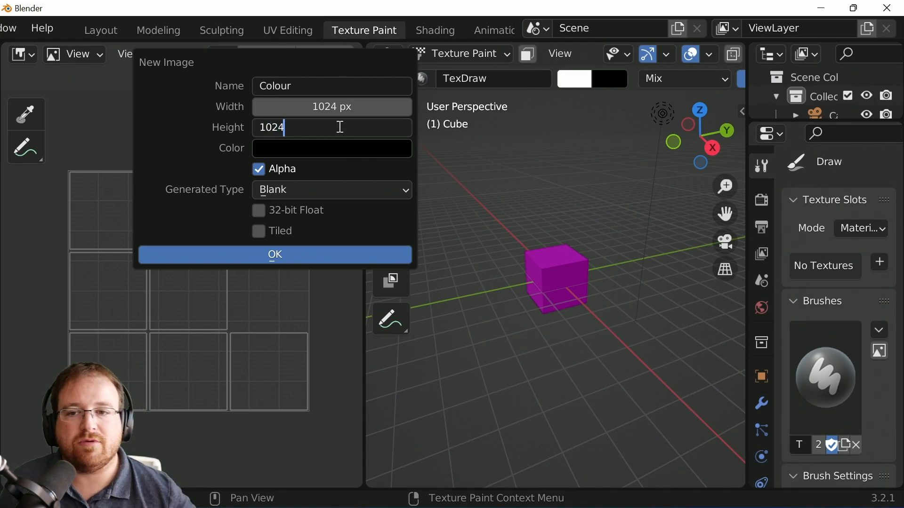
pyautogui.press('Return')
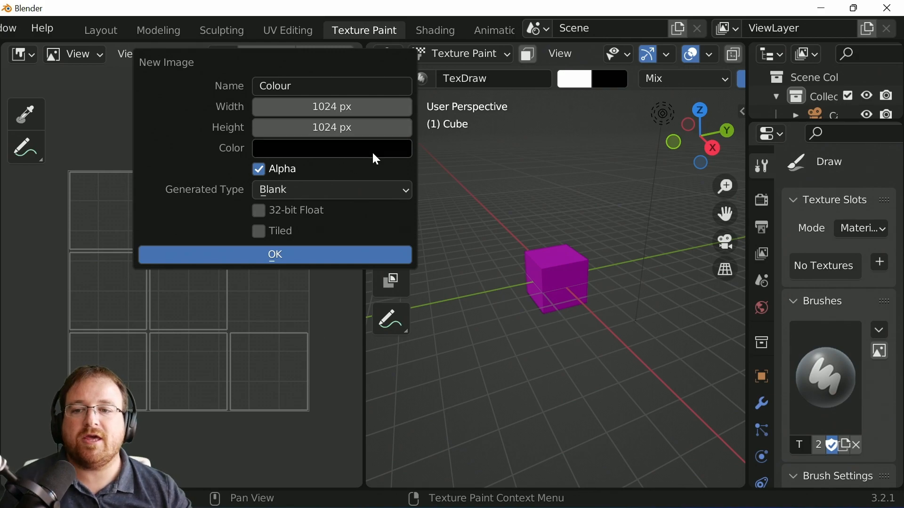
# Step: Set both the width and height of the new image to 256 px
pyautogui.click(347, 108)
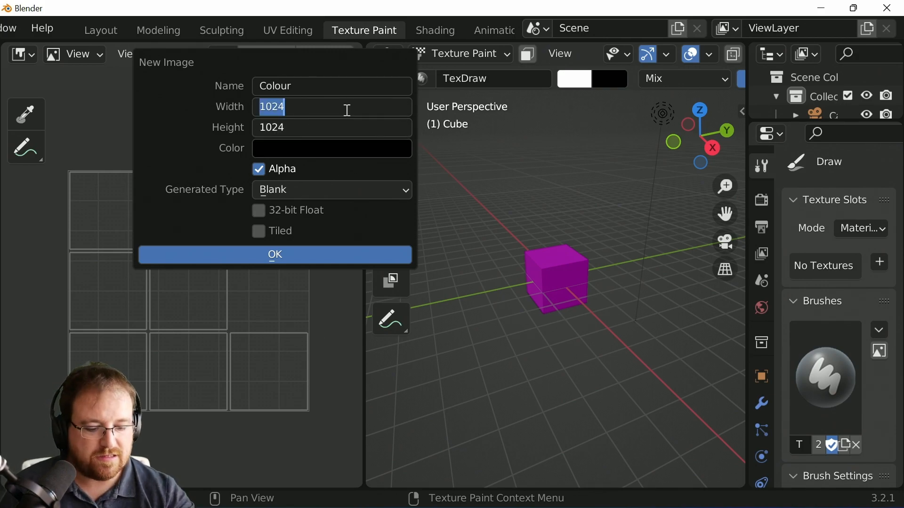
pyautogui.write('2556')
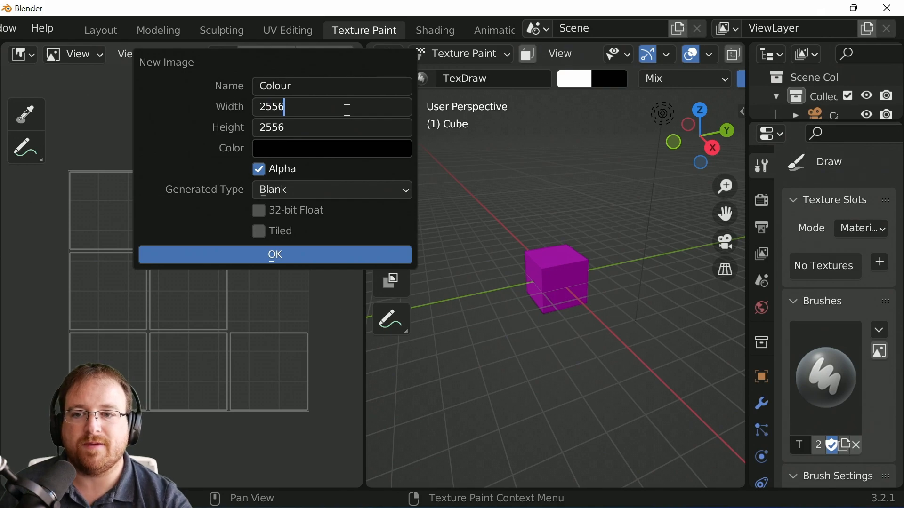
pyautogui.press('BackSpace')
pyautogui.write('6')
pyautogui.press('Return')
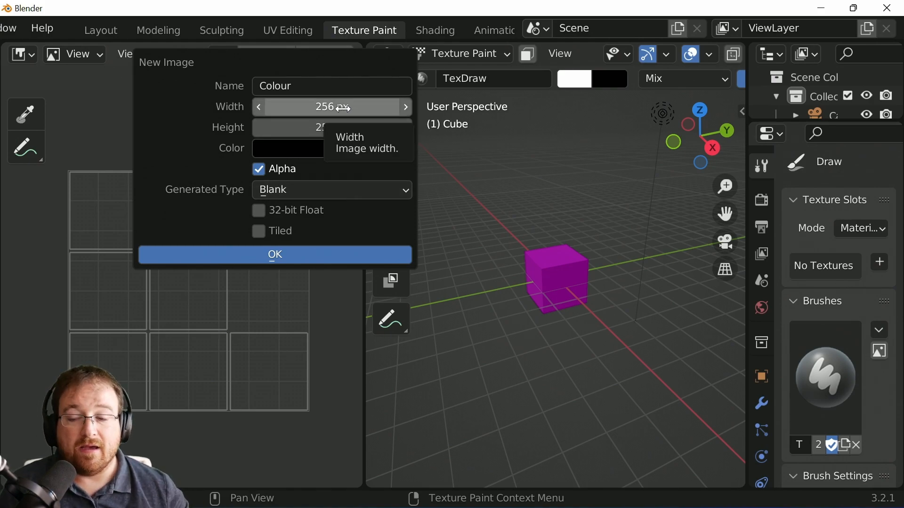
# Step: Make the new image's fill colour fully transparent by setting its alpha to 0
pyautogui.click(311, 157)
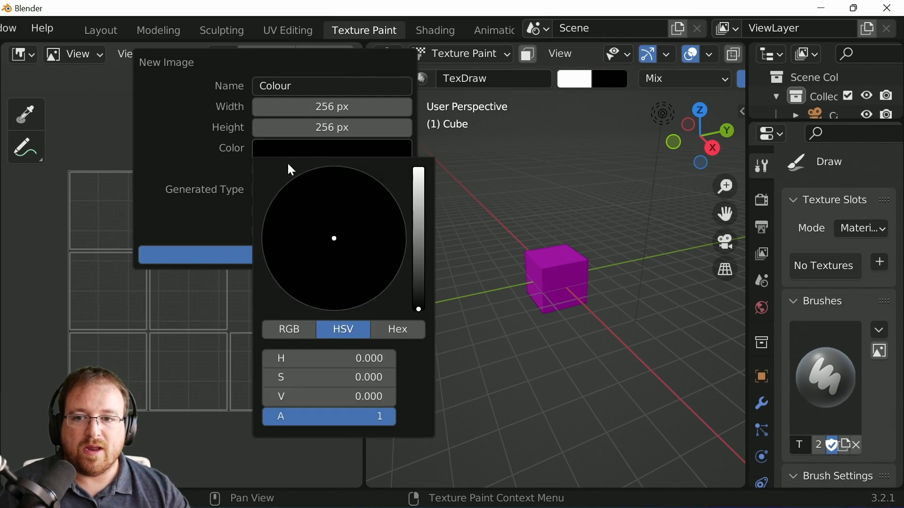
pyautogui.click(341, 150)
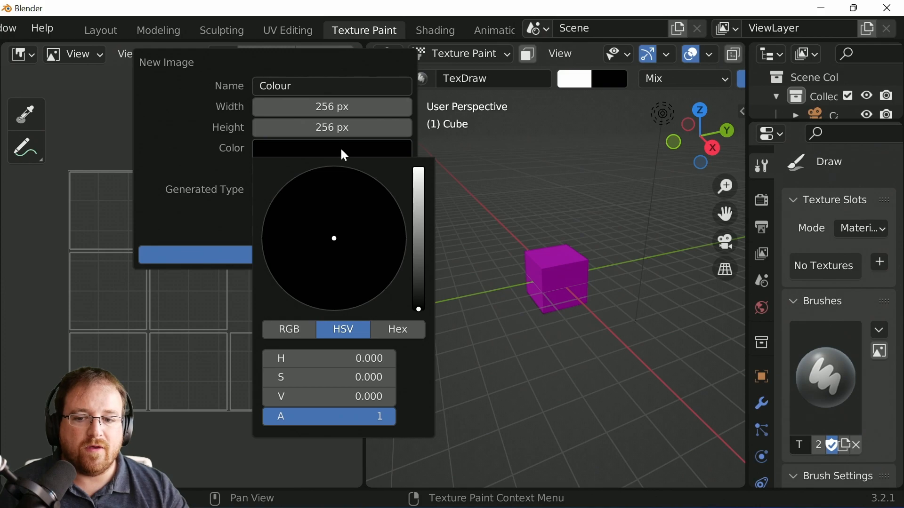
pyautogui.moveTo(352, 417); pyautogui.dragTo(256, 421)
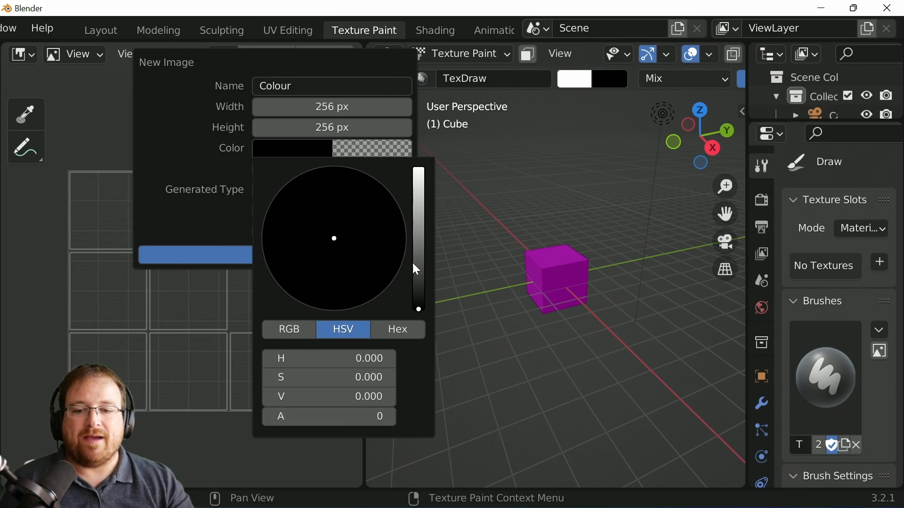
# Step: Try a dark green fill colour at zero alpha (H 0.360, S 0.639, V 0.256) and return it to black
pyautogui.moveTo(415, 269); pyautogui.dragTo(419, 248)
pyautogui.moveTo(290, 216); pyautogui.dragTo(272, 212)
pyautogui.moveTo(419, 236); pyautogui.dragTo(419, 274)
pyautogui.moveTo(347, 240); pyautogui.dragTo(298, 209)
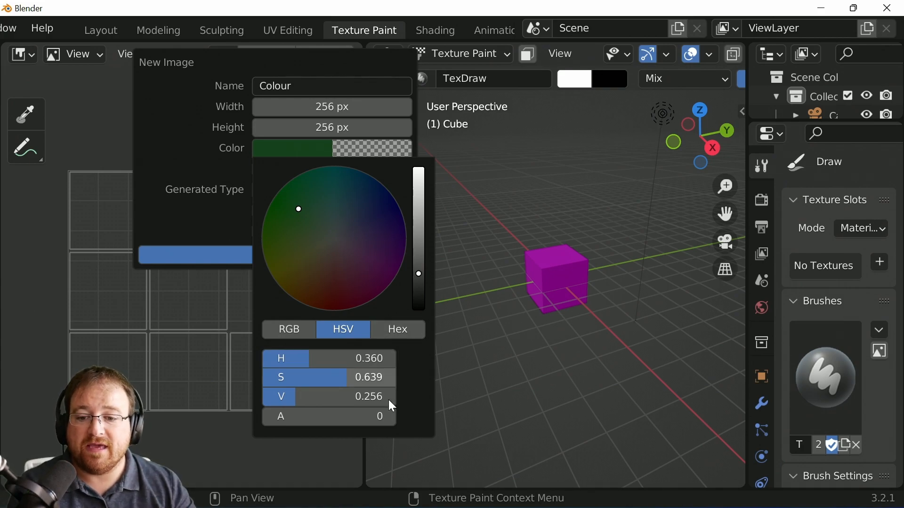
pyautogui.moveTo(391, 418); pyautogui.dragTo(283, 417)
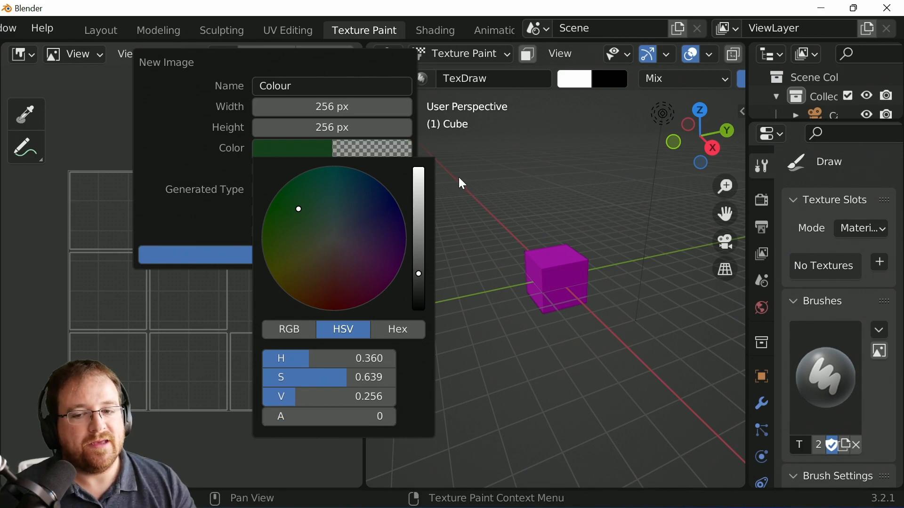
pyautogui.moveTo(419, 280); pyautogui.dragTo(411, 310)
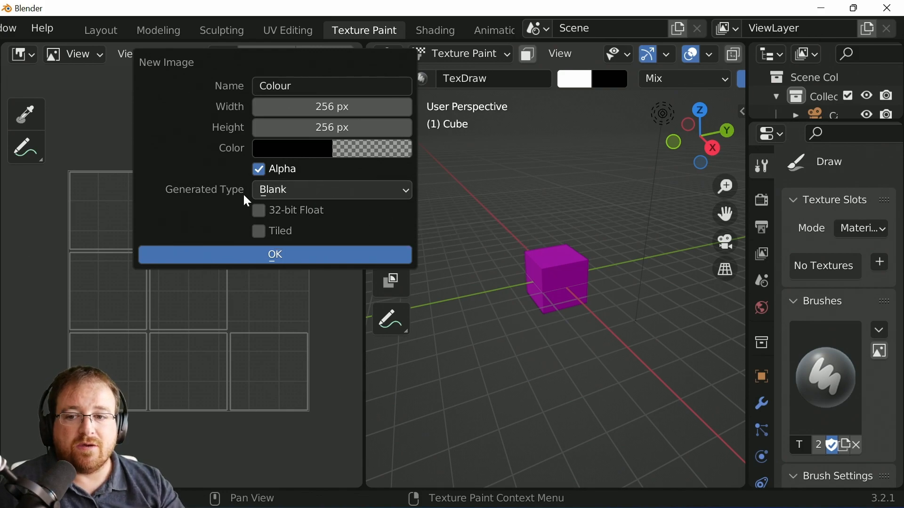
# Step: Set the generated type to UV Grid, name the image UVGrid and create it
pyautogui.click(366, 195)
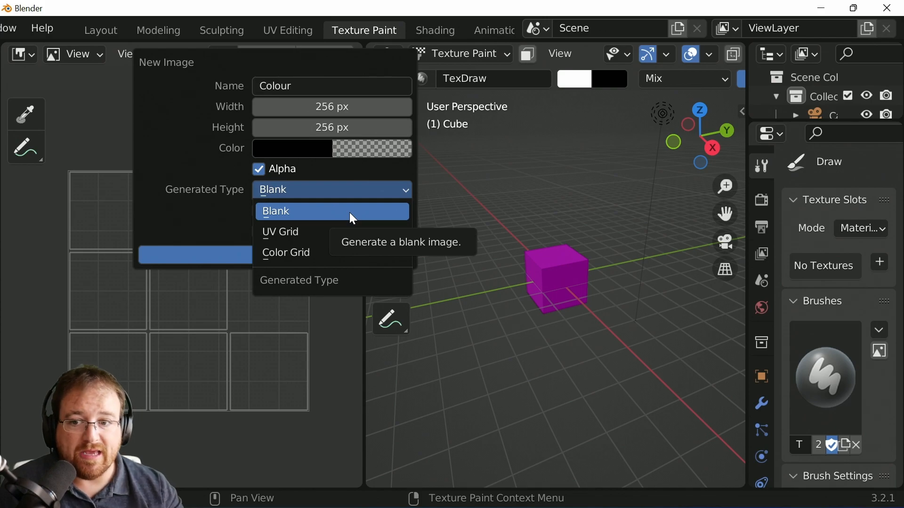
pyautogui.click(339, 243)
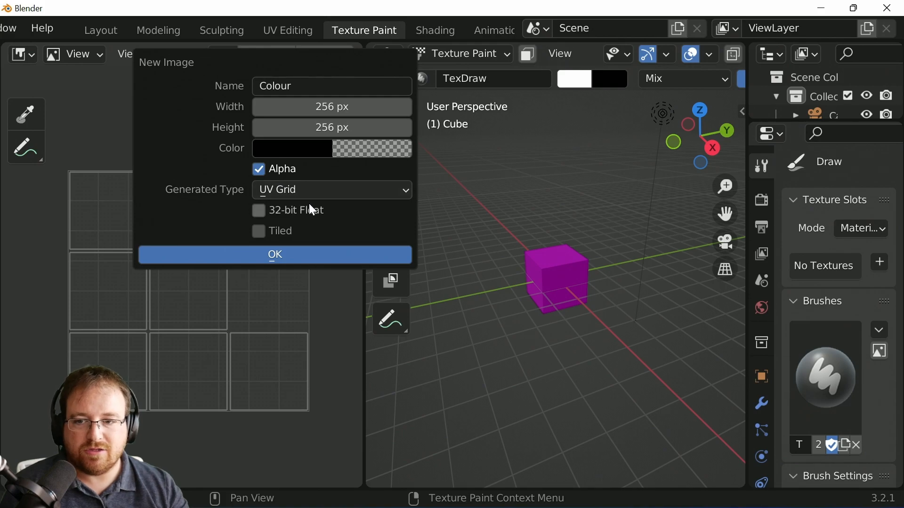
pyautogui.click(302, 88)
pyautogui.write('UVGriud')
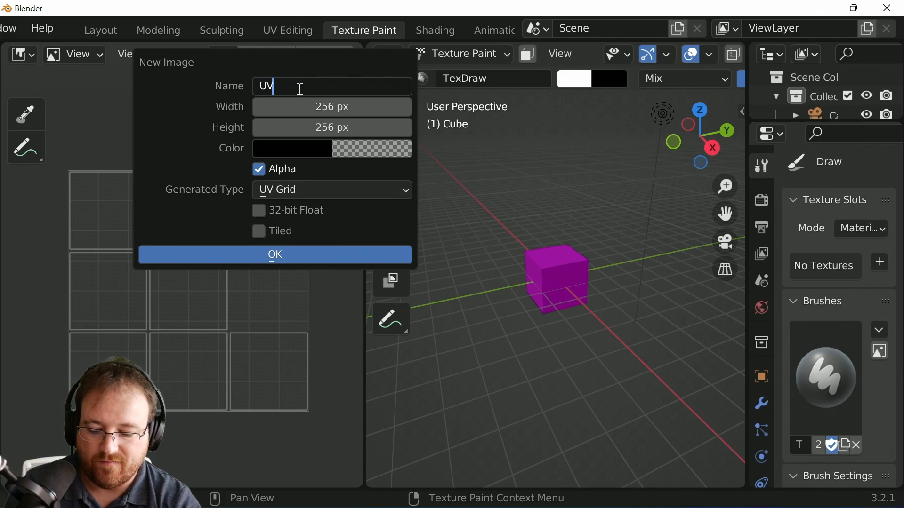
pyautogui.press('BackSpace')
pyautogui.press('BackSpace')
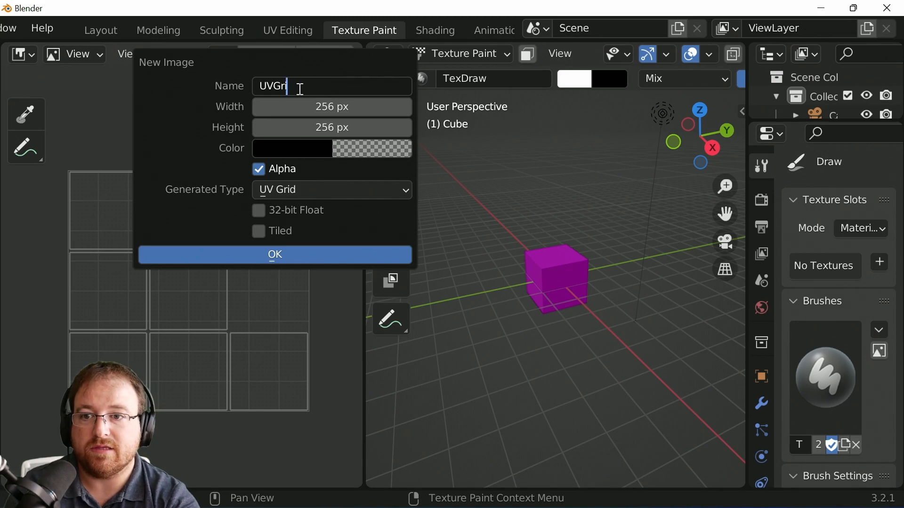
pyautogui.write('d')
pyautogui.press('Return')
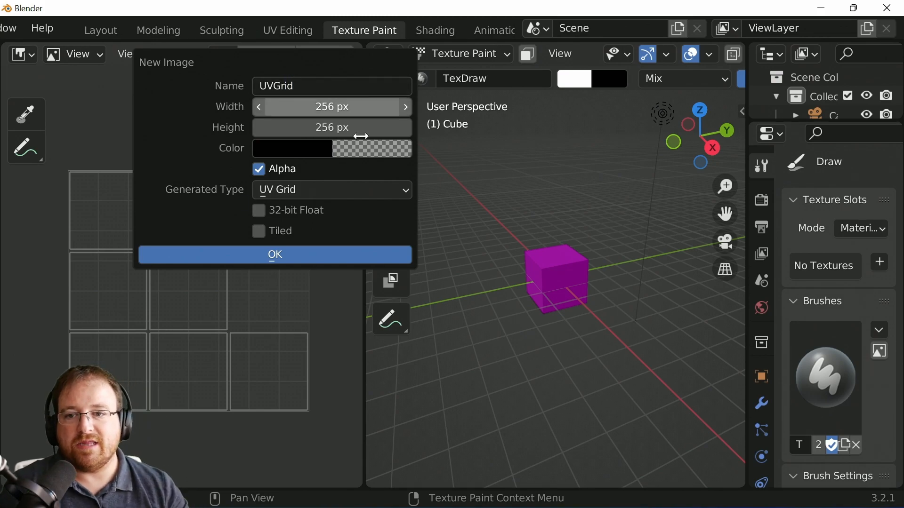
pyautogui.click(299, 256)
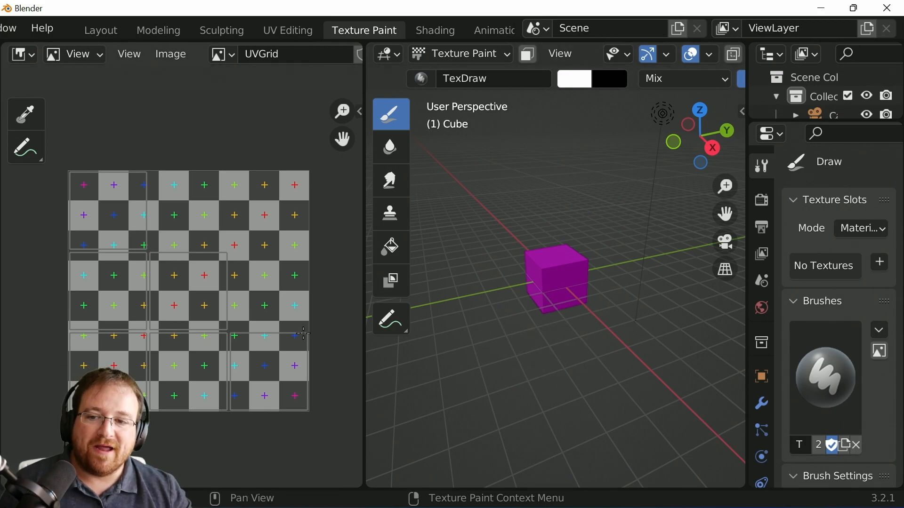
# Step: Open the cube's material settings and widen the properties area to show the surface parameters in full
pyautogui.scroll(3, 188, 344)
pyautogui.scroll(-2, 186, 342)
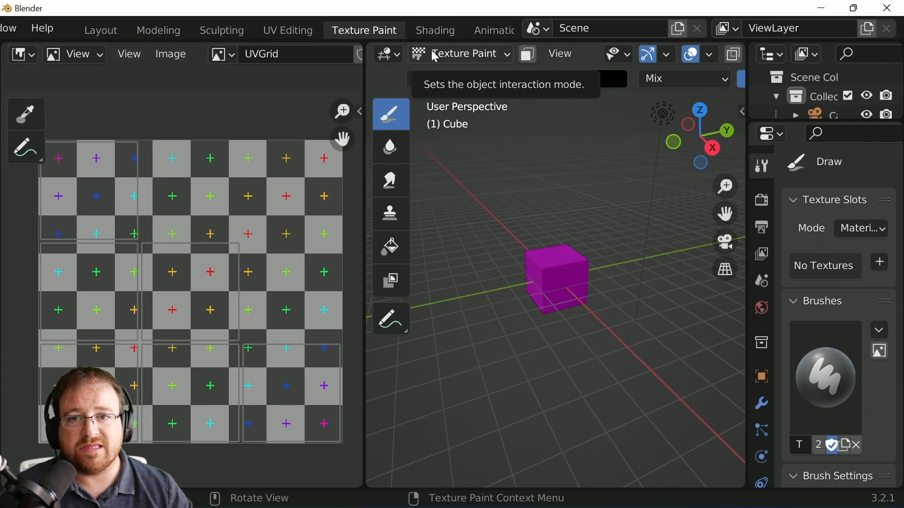
pyautogui.scroll(-5, 762, 325)
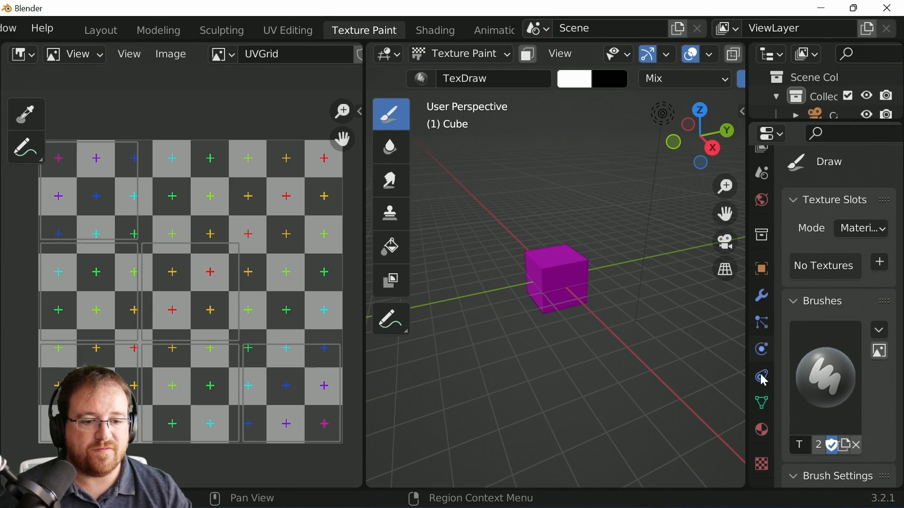
pyautogui.click(763, 431)
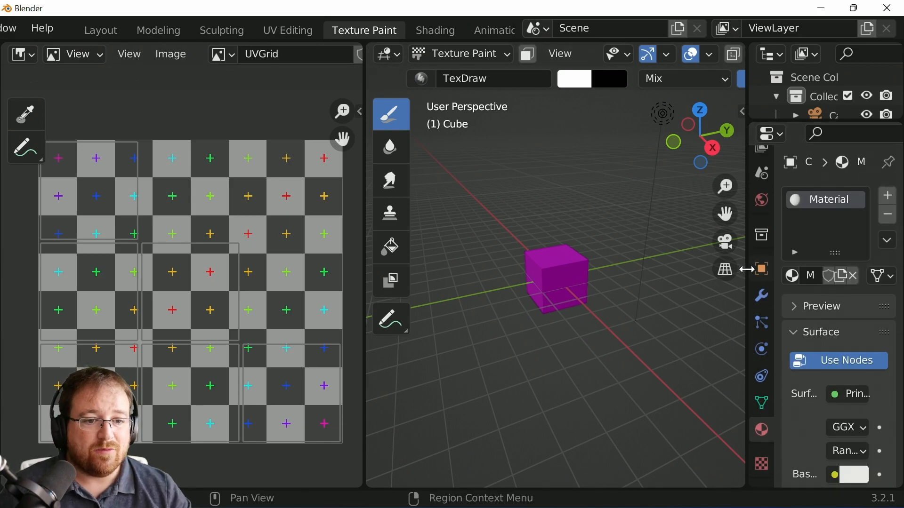
pyautogui.moveTo(747, 270); pyautogui.dragTo(688, 270)
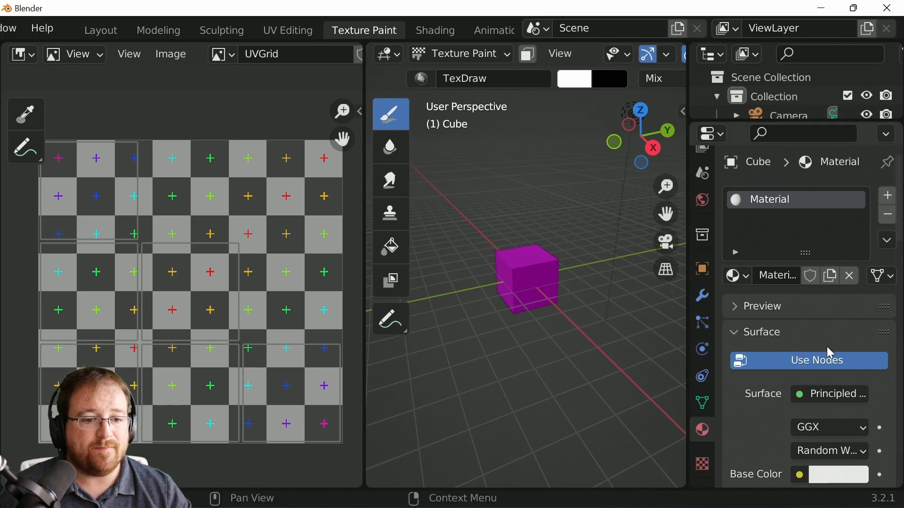
pyautogui.scroll(-5, 831, 349)
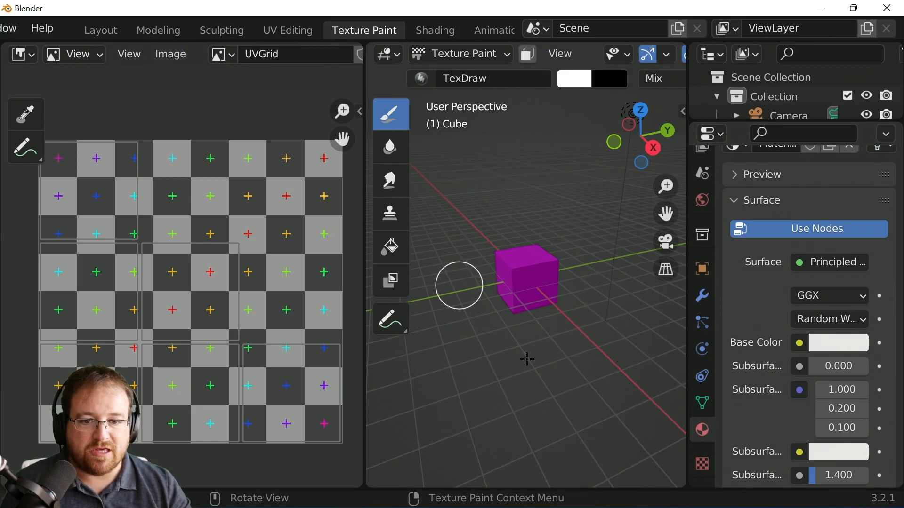
pyautogui.scroll(-3, 622, 61)
pyautogui.scroll(-3, 621, 62)
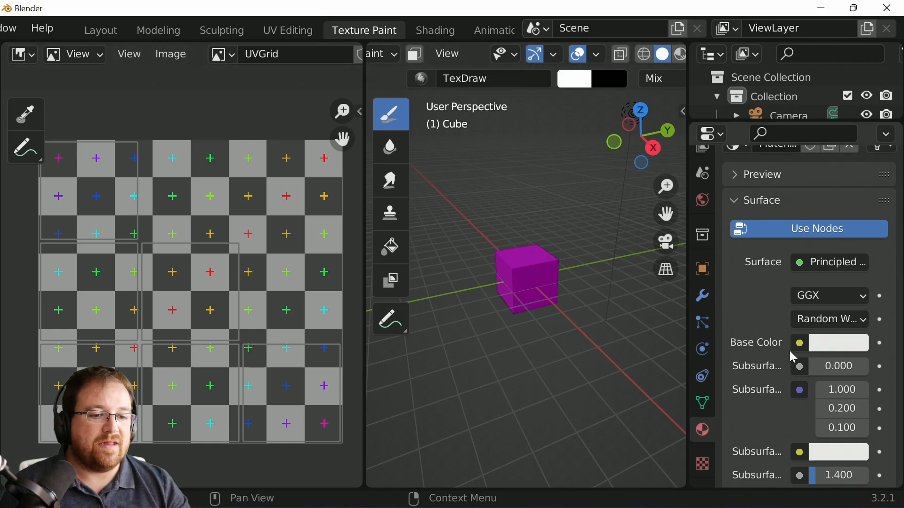
# Step: Add an Image Texture to the material's Base Color and assign the UVGrid image to it
pyautogui.click(802, 343)
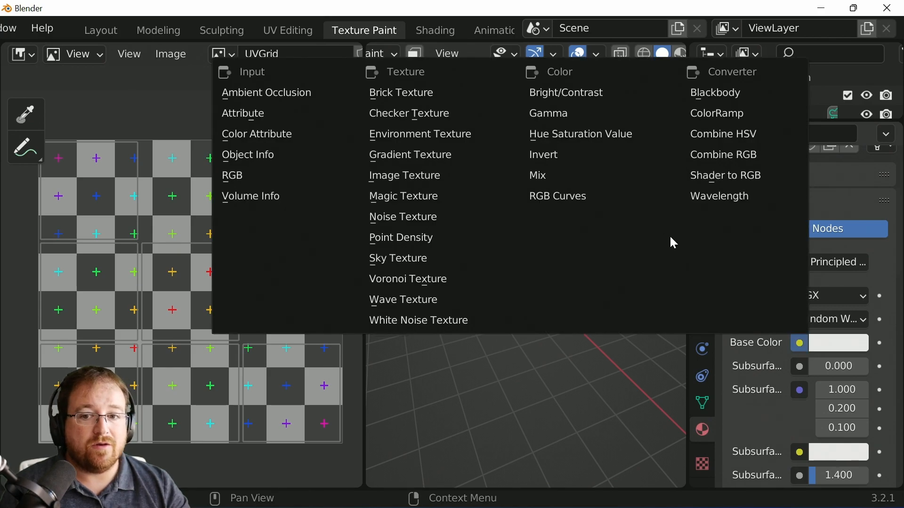
pyautogui.click(414, 177)
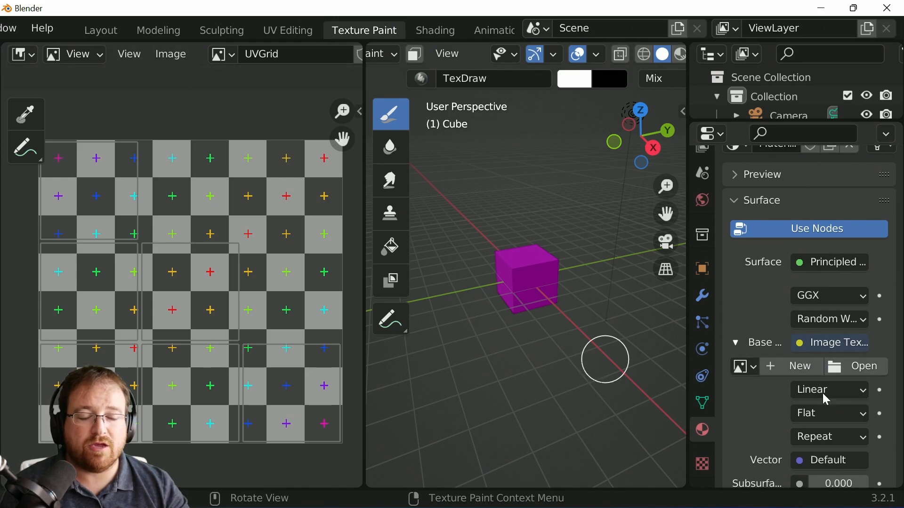
pyautogui.click(742, 368)
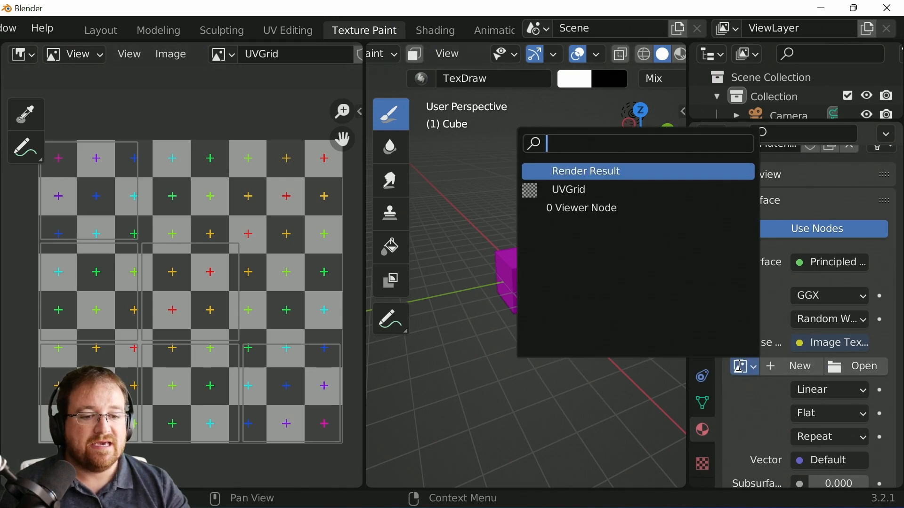
pyautogui.click(606, 190)
# Step: Examine from several angles how the UV grid texture maps onto the cube's faces
pyautogui.scroll(4, 606, 361)
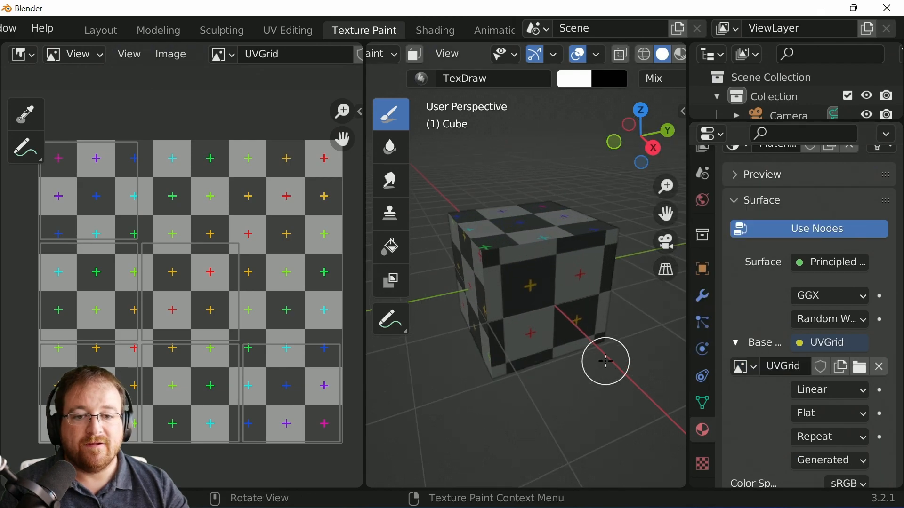
pyautogui.scroll(2, 606, 361)
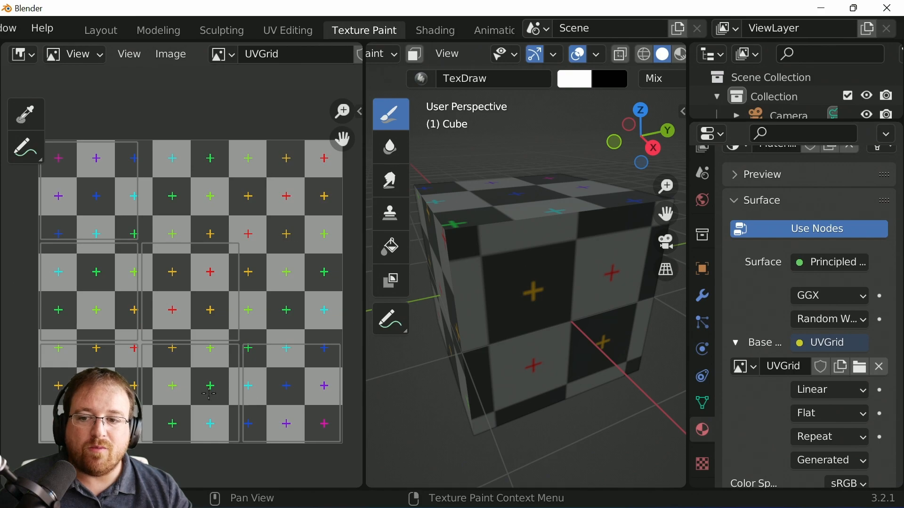
pyautogui.moveTo(444, 276); pyautogui.dragTo(571, 315, button='middle')
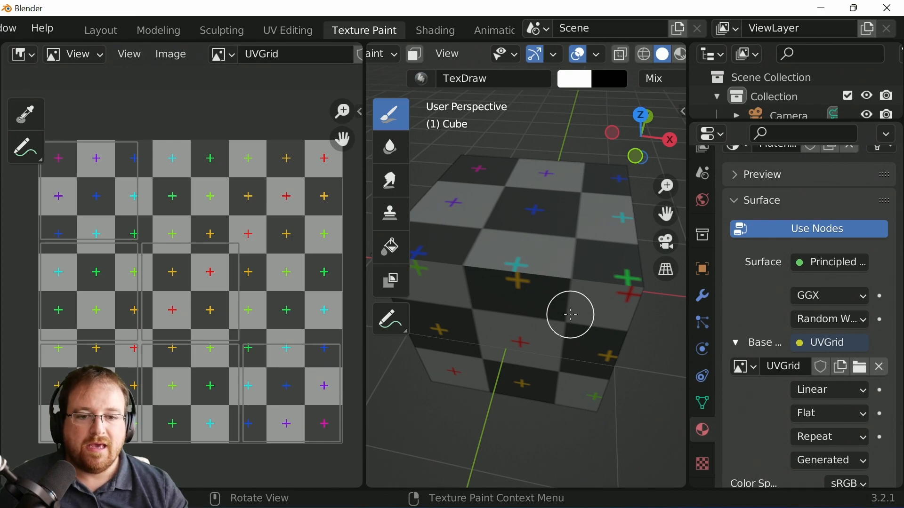
pyautogui.moveTo(571, 315); pyautogui.dragTo(417, 282, button='middle')
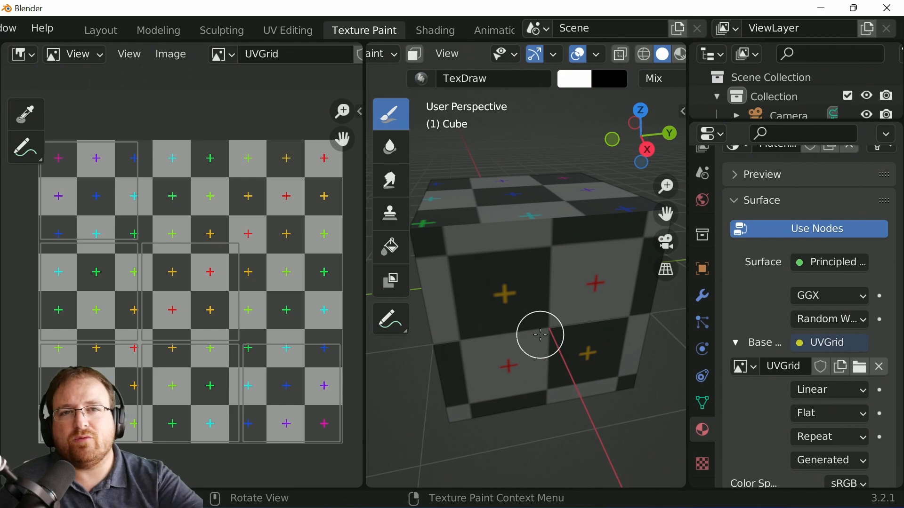
pyautogui.moveTo(430, 222); pyautogui.dragTo(484, 230, button='middle')
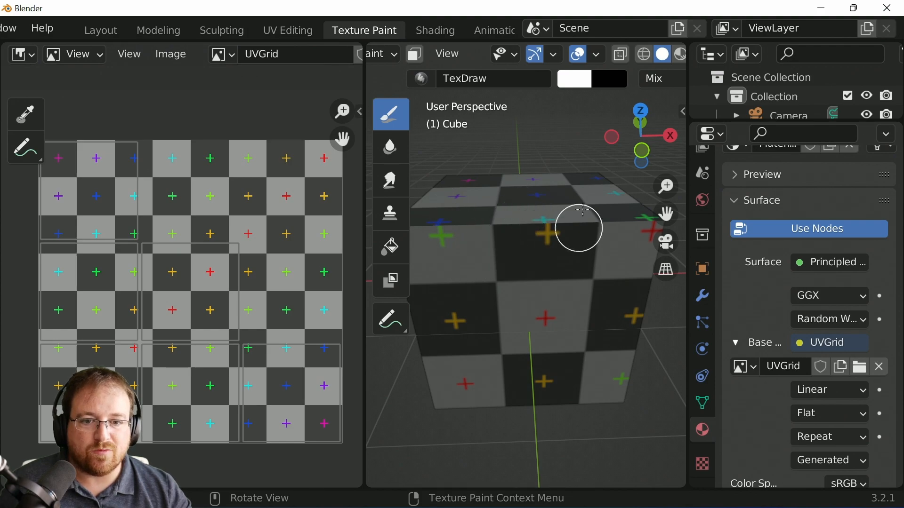
pyautogui.moveTo(529, 325)
pyautogui.mouseDown(button='middle')
pyautogui.moveTo(503, 344)
pyautogui.moveTo(423, 306)
pyautogui.mouseUp(button='middle')
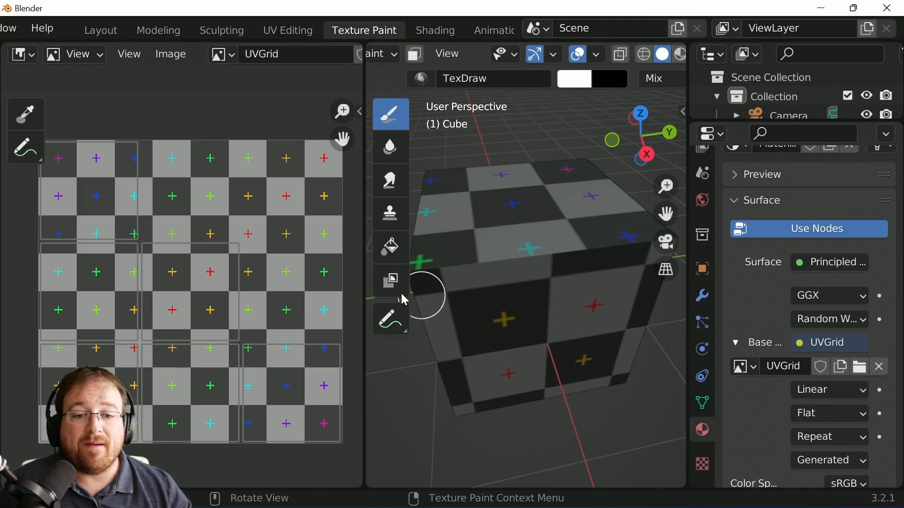
pyautogui.moveTo(601, 358); pyautogui.dragTo(537, 343, button='middle')
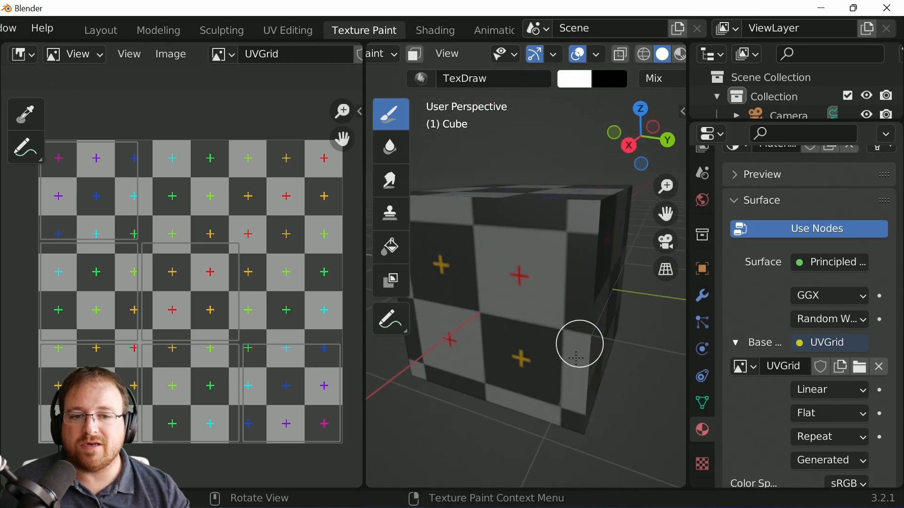